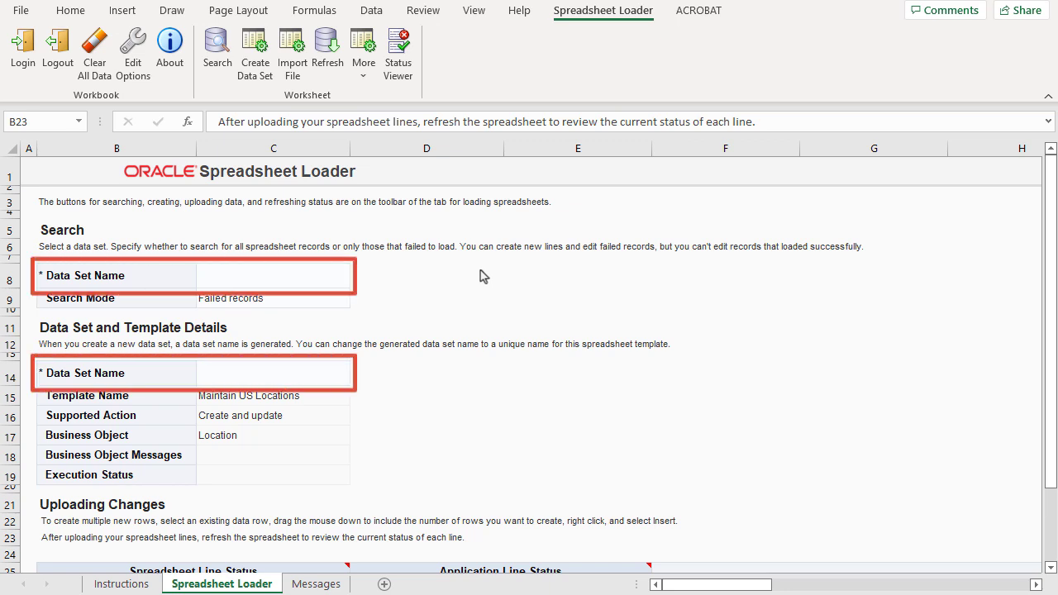
{"action": "left_click", "coordinate": [321, 269]}
{"action": "left_click", "coordinate": [357, 281]}
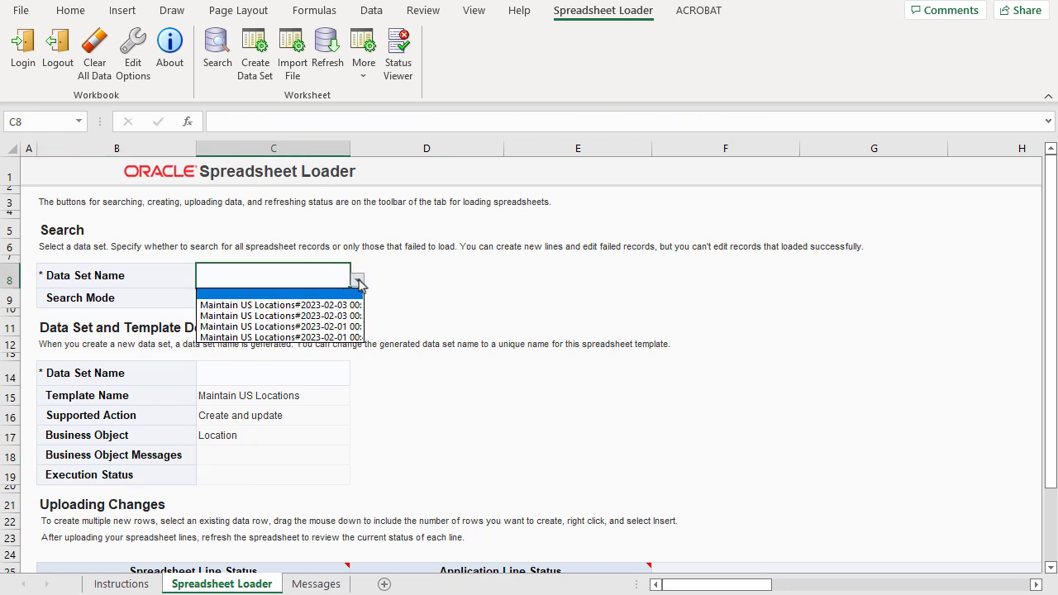
{"action": "left_click", "coordinate": [341, 336]}
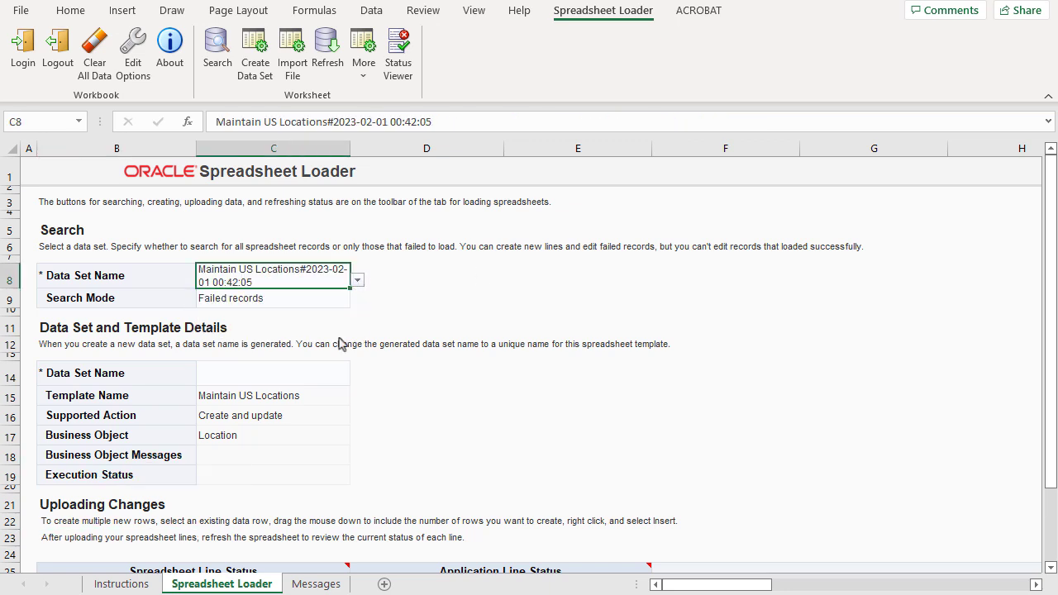
{"action": "left_click", "coordinate": [334, 296]}
{"action": "left_click", "coordinate": [356, 300]}
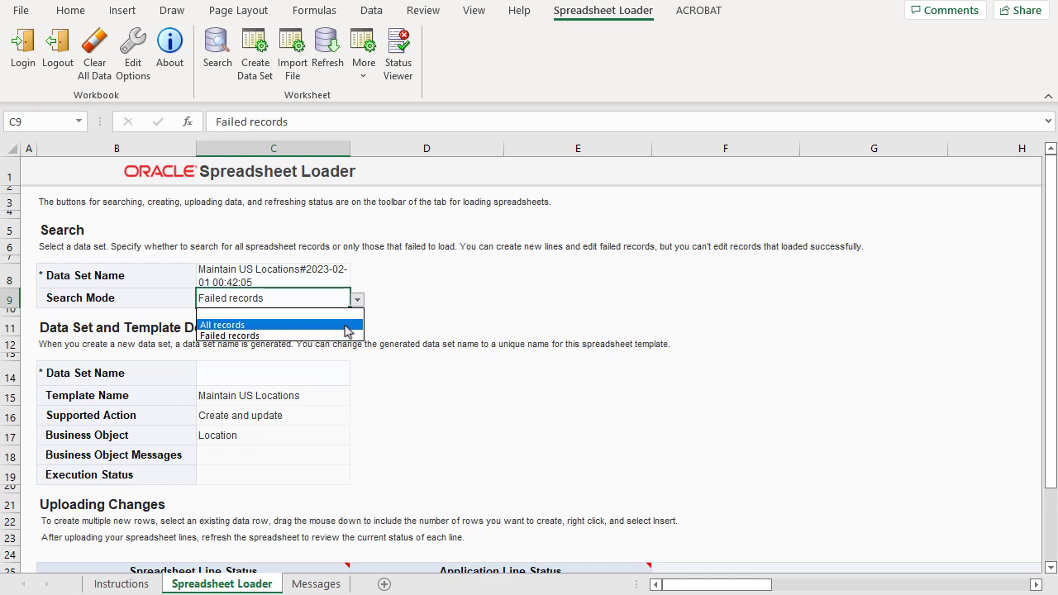
{"action": "left_click", "coordinate": [345, 326]}
{"action": "left_click", "coordinate": [213, 63]}
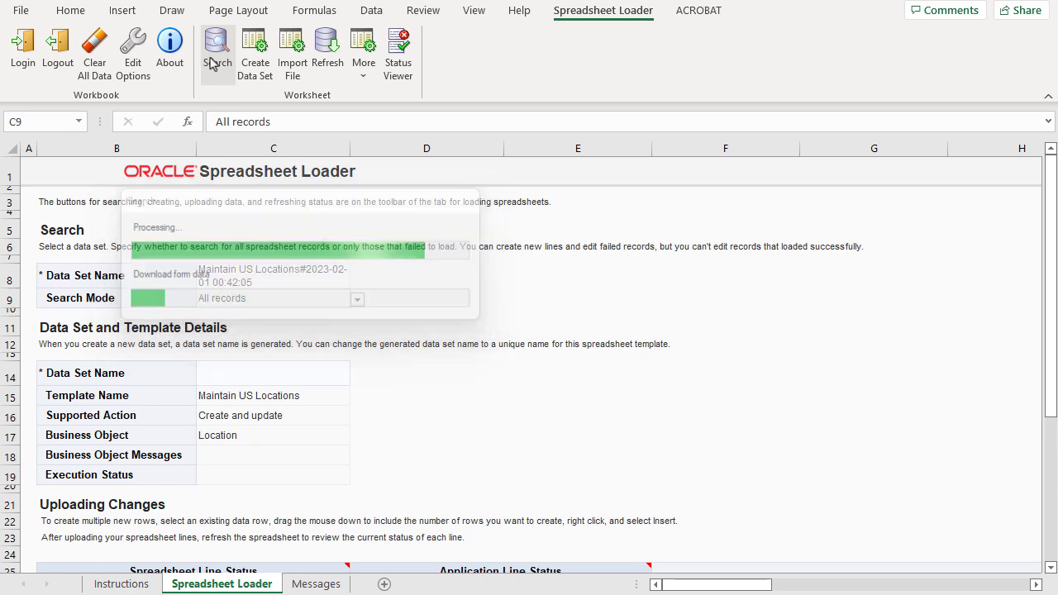
{"action": "scroll", "coordinate": [213, 212], "scroll_direction": "down", "scroll_amount": 8}
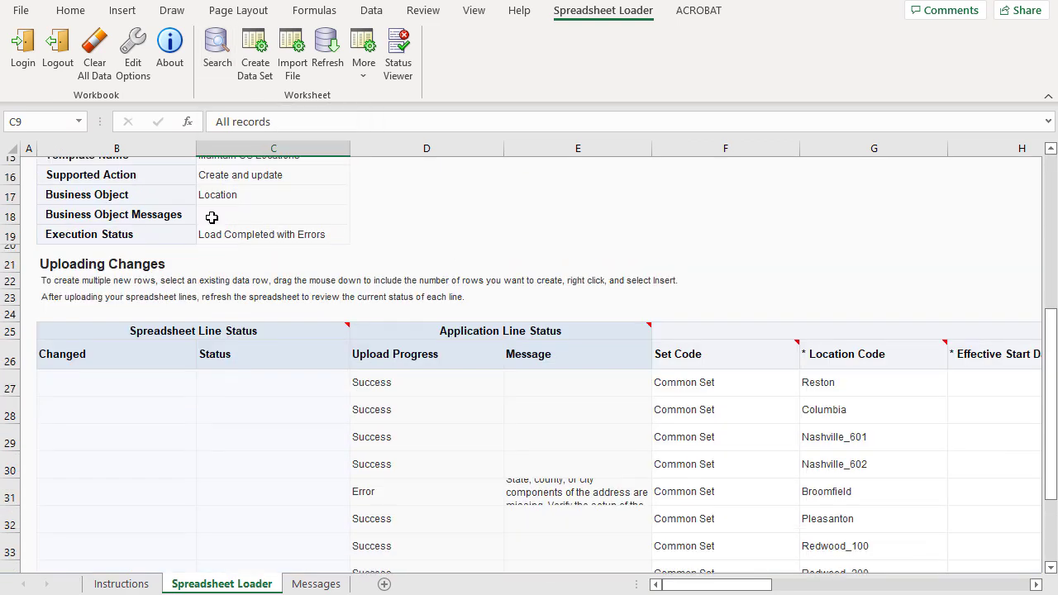
{"action": "scroll", "coordinate": [211, 218], "scroll_direction": "up", "scroll_amount": 8}
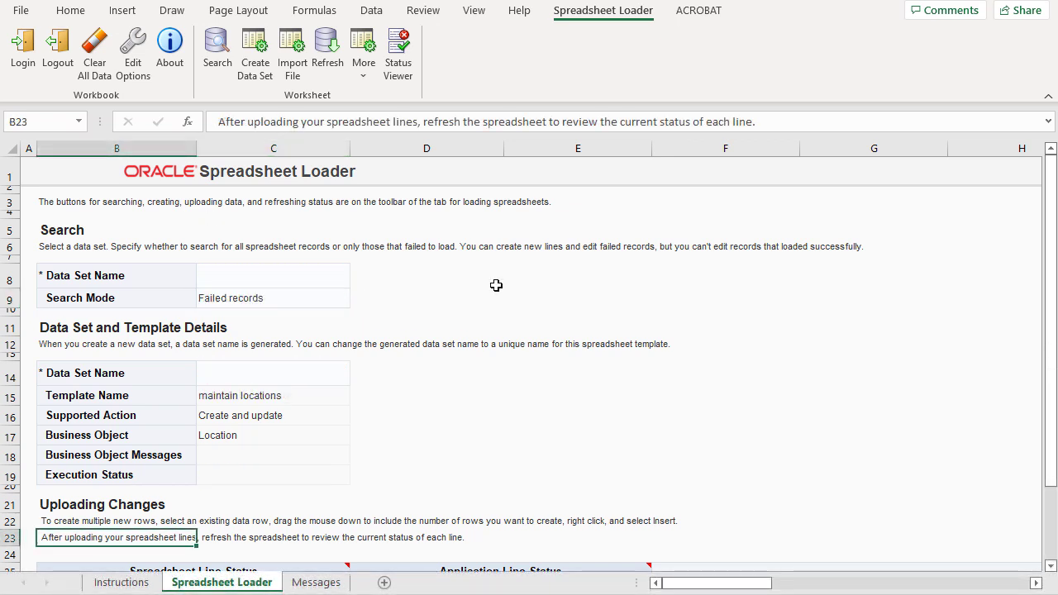
Step: Create a new data set from the maintain locations template, accepting the loss of unsaved changes
{"action": "left_click", "coordinate": [257, 50]}
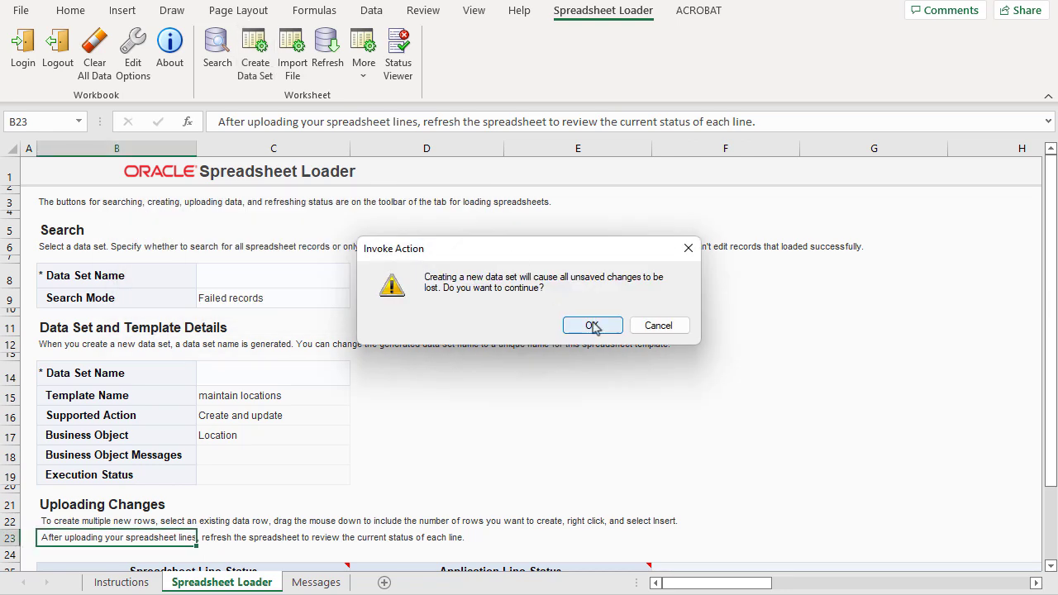
{"action": "left_click", "coordinate": [592, 326]}
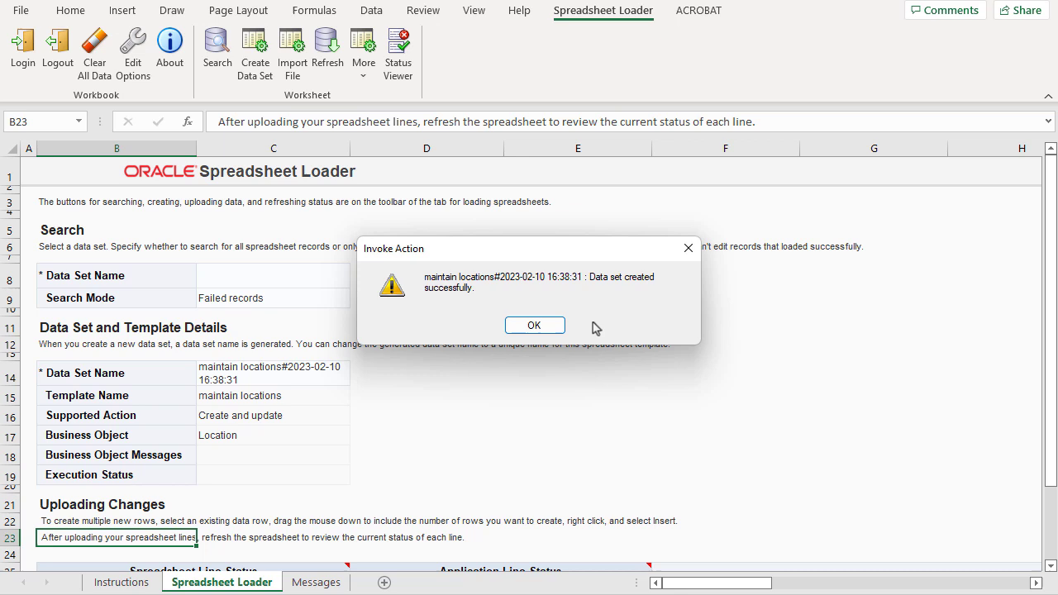
{"action": "left_click", "coordinate": [536, 326]}
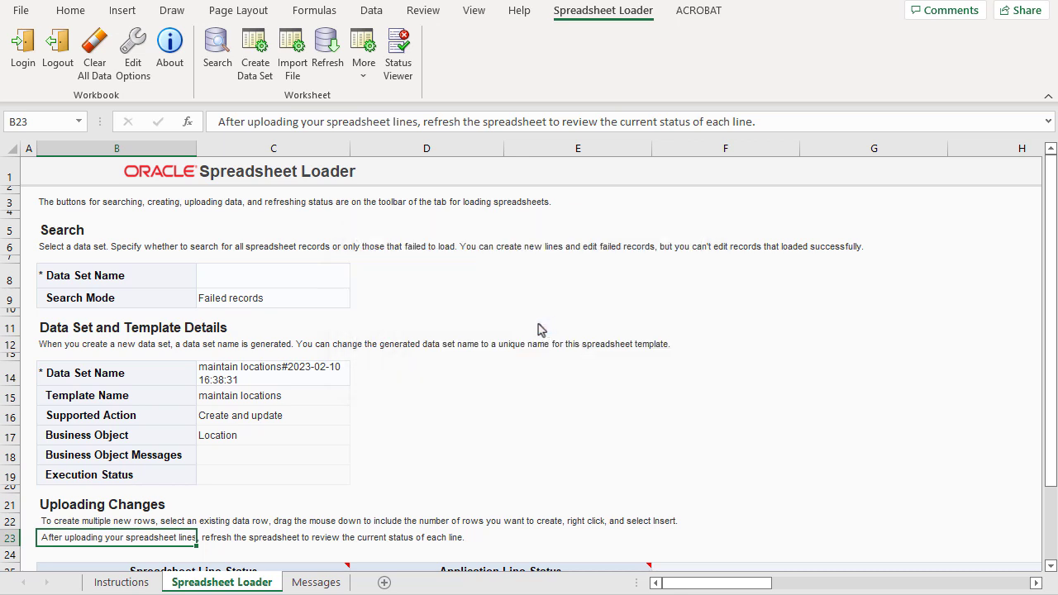
{"action": "scroll", "coordinate": [537, 330], "scroll_direction": "down", "scroll_amount": 3}
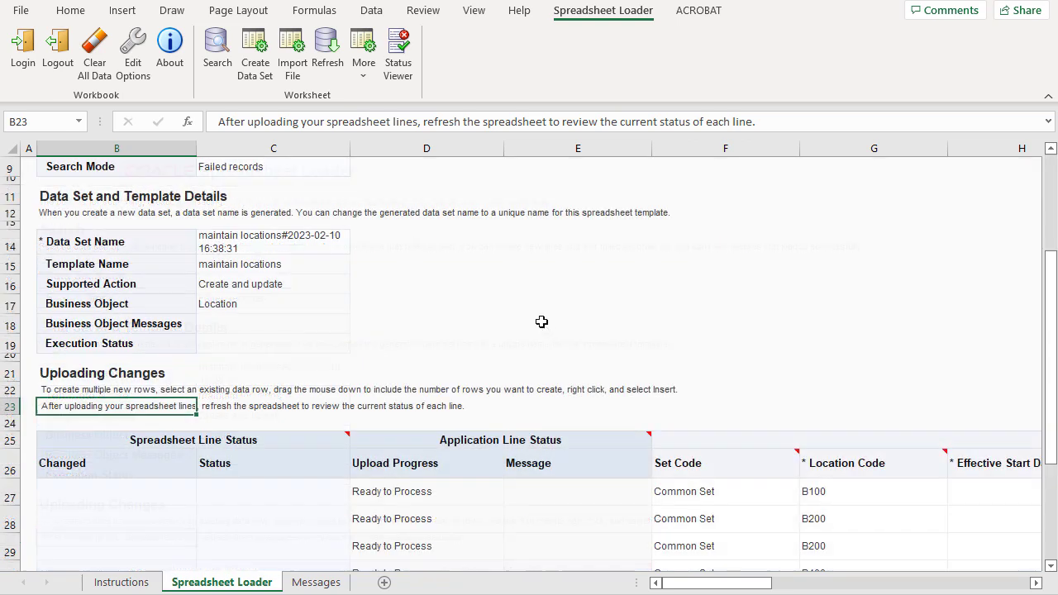
Step: Upload the new data set's location lines and refresh the spreadsheet to get their load status
{"action": "left_click", "coordinate": [361, 63]}
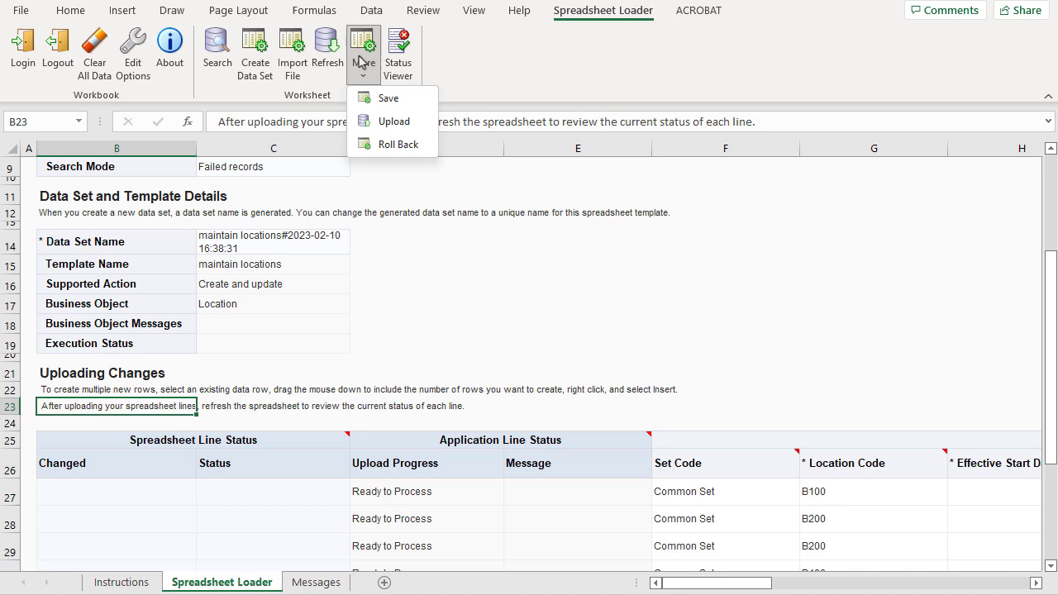
{"action": "left_click", "coordinate": [394, 122]}
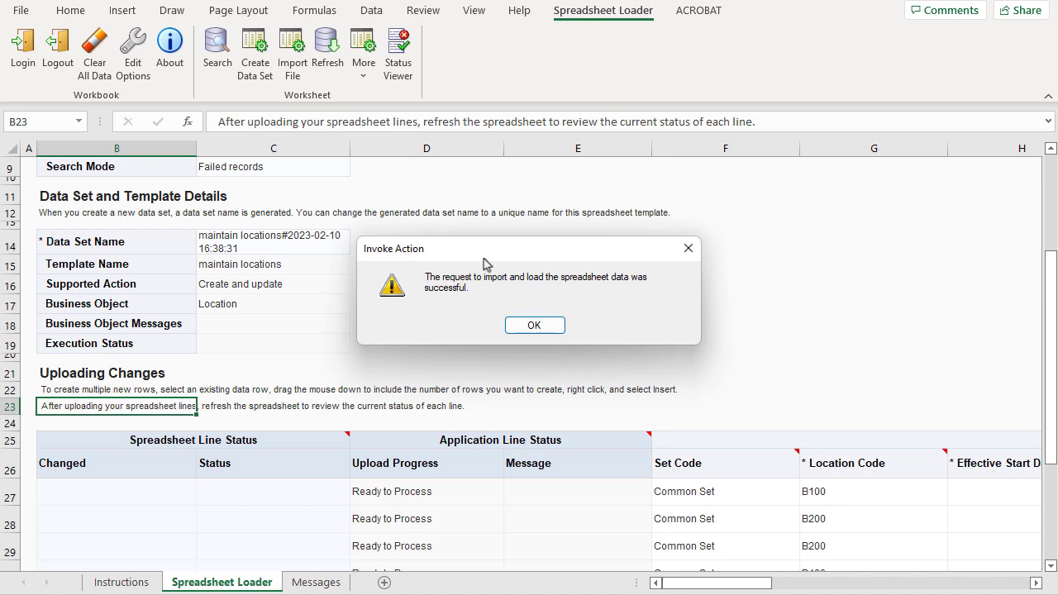
{"action": "left_click", "coordinate": [524, 329]}
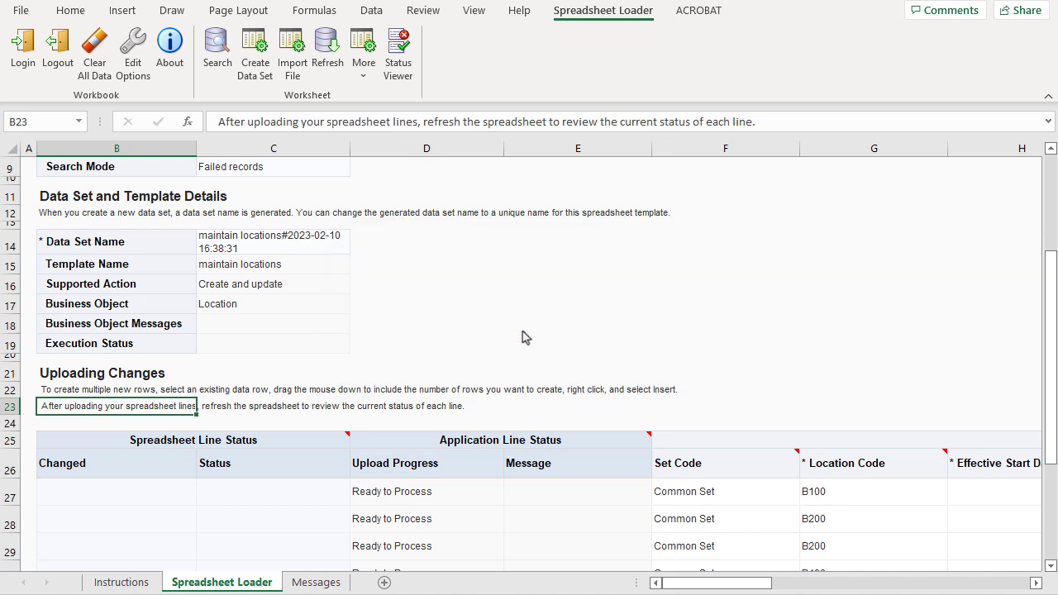
{"action": "left_click", "coordinate": [326, 58]}
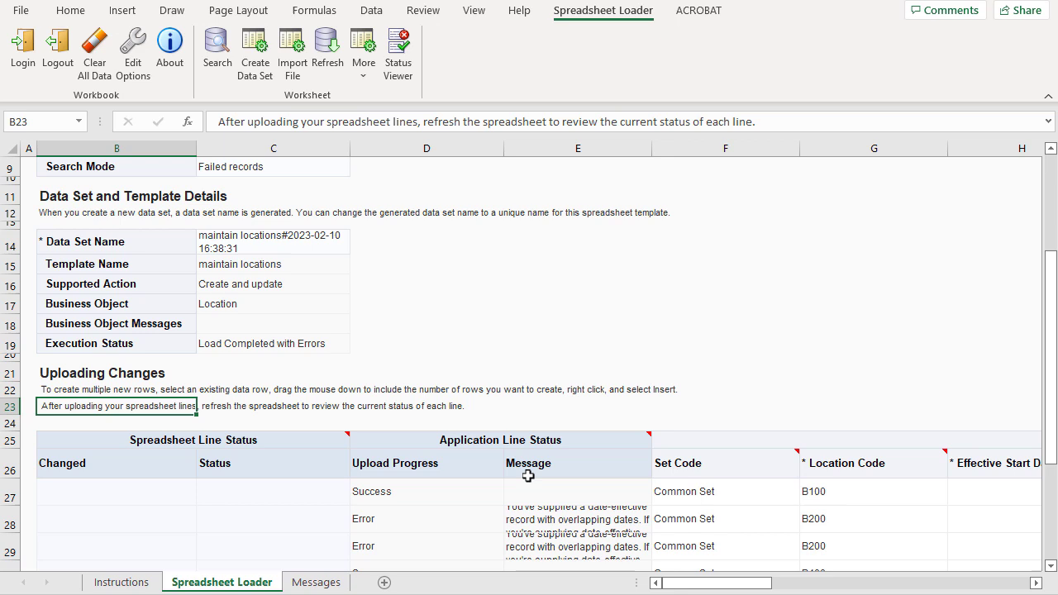
Step: Check the error message on the first failed line, row 28, and correct its Location Code to B300
{"action": "left_click", "coordinate": [546, 516]}
{"action": "scroll", "coordinate": [547, 516], "scroll_direction": "down", "scroll_amount": 4}
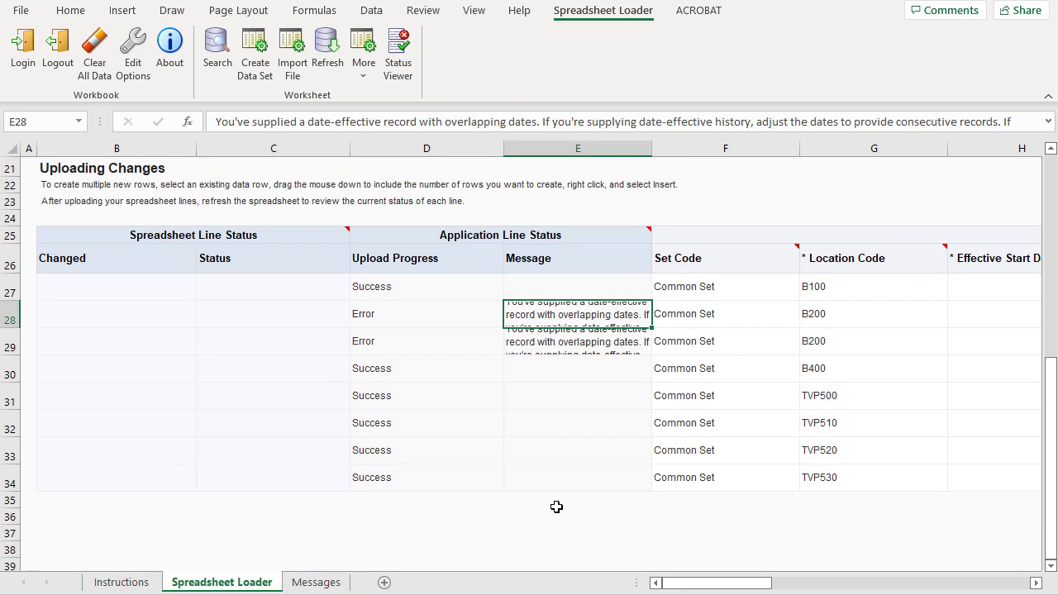
{"action": "left_click", "coordinate": [834, 312]}
{"action": "double_click", "coordinate": [834, 312]}
{"action": "left_click_drag", "start_coordinate": [833, 313], "coordinate": [809, 313]}
{"action": "type", "text": "300"}
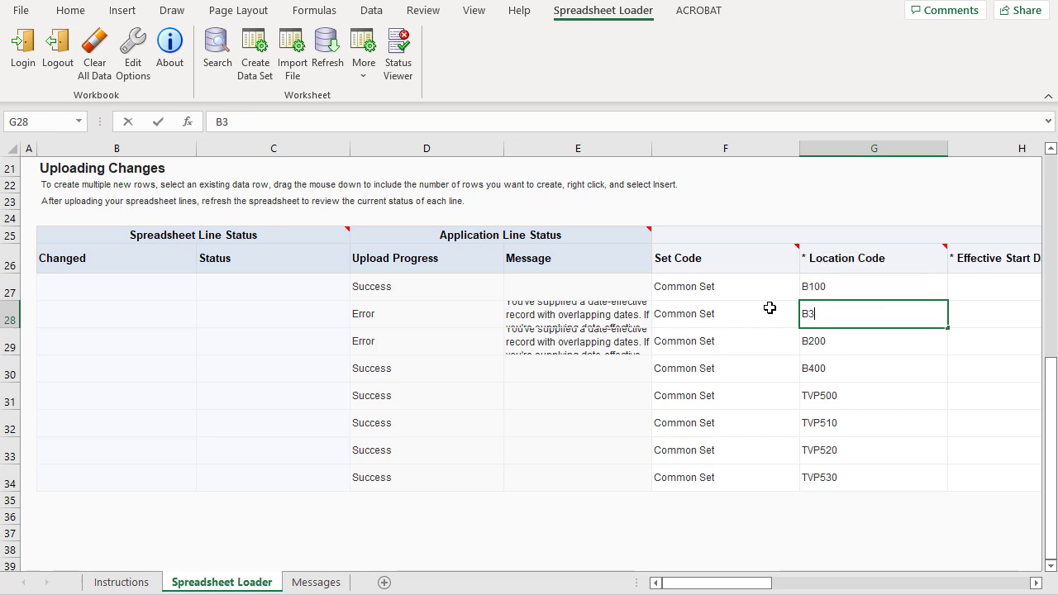
{"action": "left_click", "coordinate": [776, 313]}
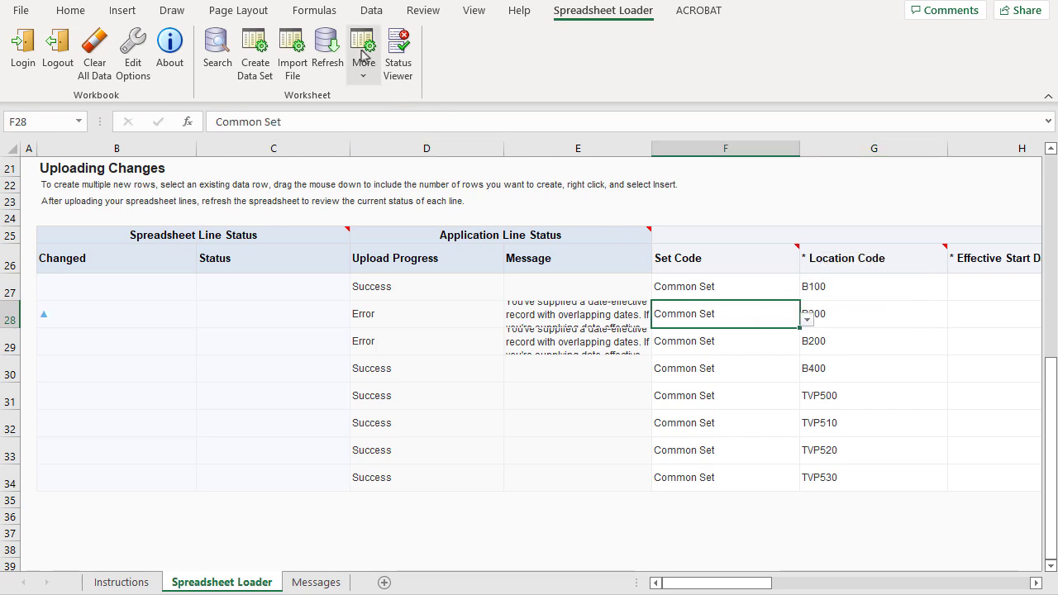
Step: Upload the corrected line, continuing with subsequent rows on failure, and refresh the spreadsheet
{"action": "left_click", "coordinate": [363, 56]}
{"action": "left_click", "coordinate": [392, 123]}
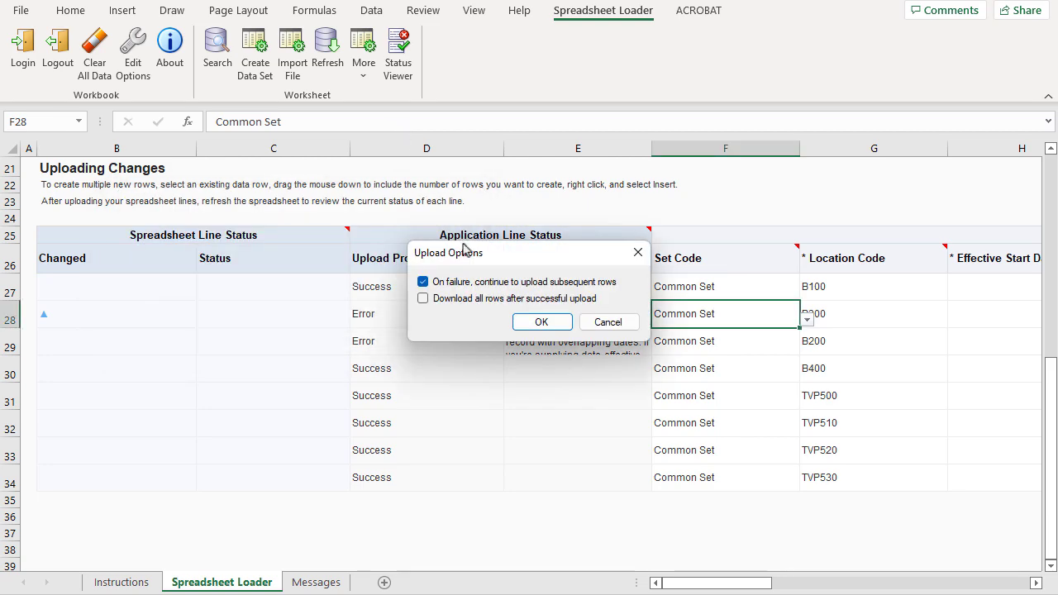
{"action": "left_click", "coordinate": [532, 328]}
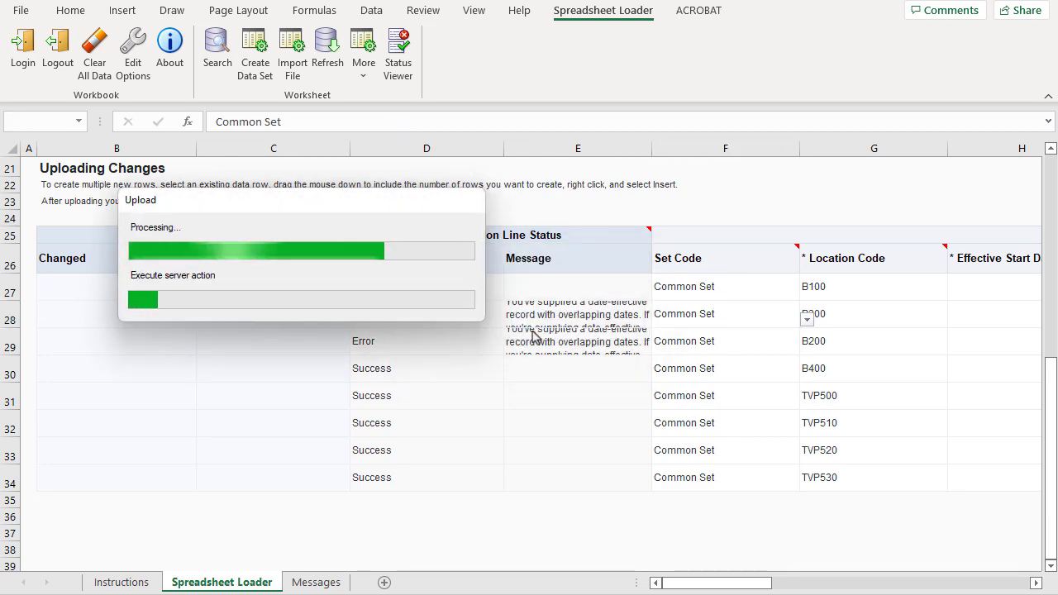
{"action": "left_click", "coordinate": [533, 326]}
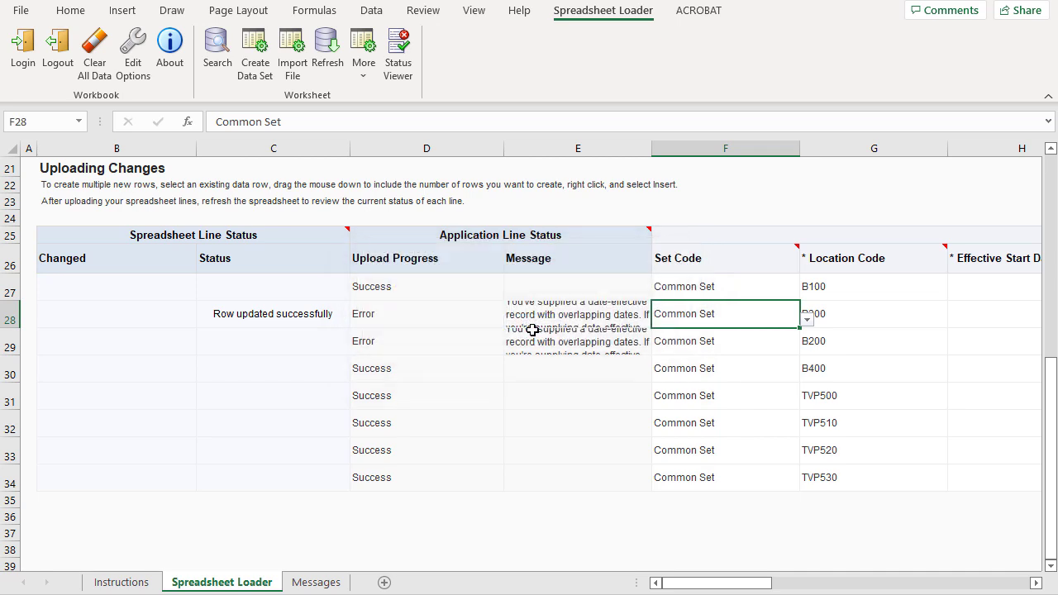
{"action": "left_click", "coordinate": [329, 68]}
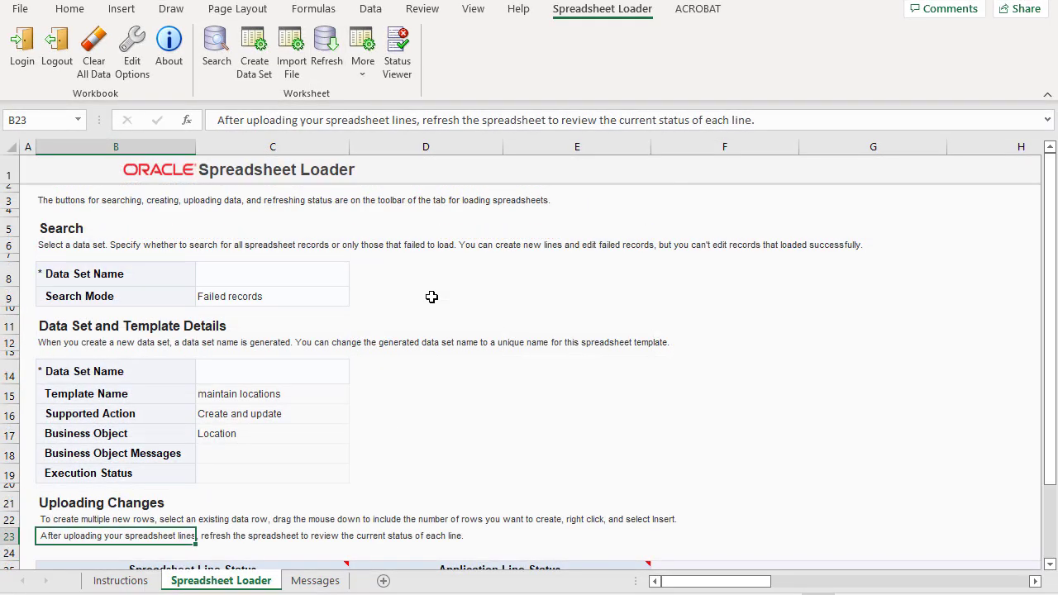
Step: Create a fresh maintain locations data set to receive lines from a file
{"action": "left_click", "coordinate": [253, 59]}
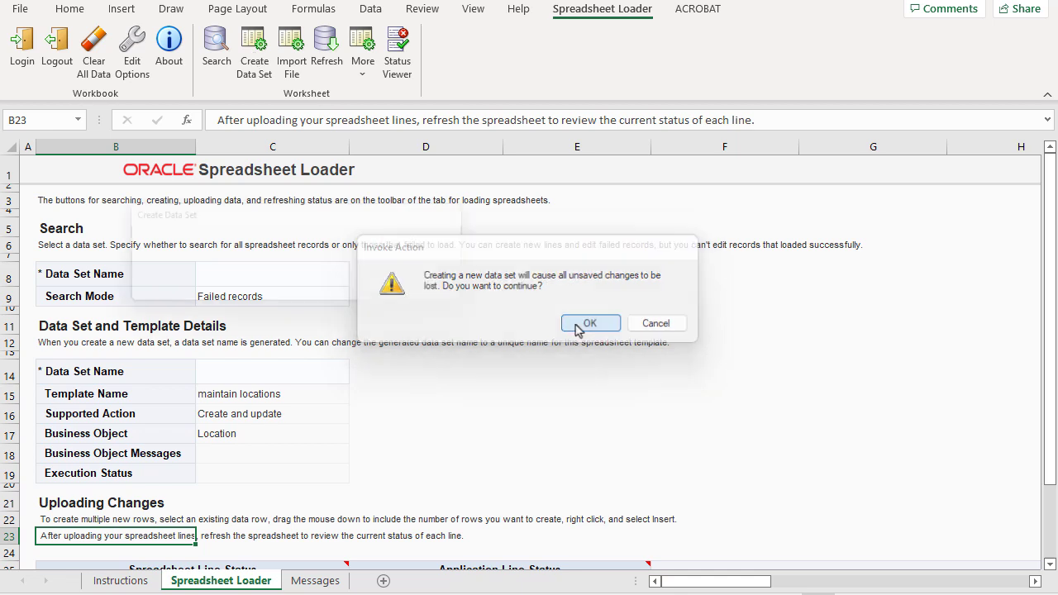
{"action": "left_click", "coordinate": [578, 324]}
{"action": "left_click", "coordinate": [541, 326]}
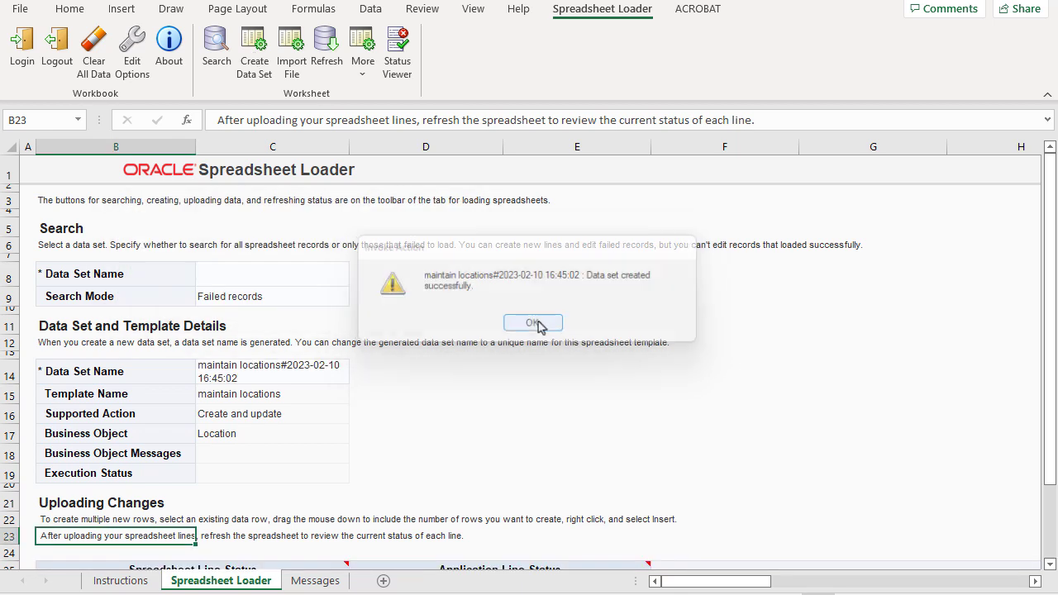
Step: Import Maintain Locations.csv from the Data Sets folder as comma-separated values with header included, and look over the imported lines
{"action": "left_click", "coordinate": [290, 66]}
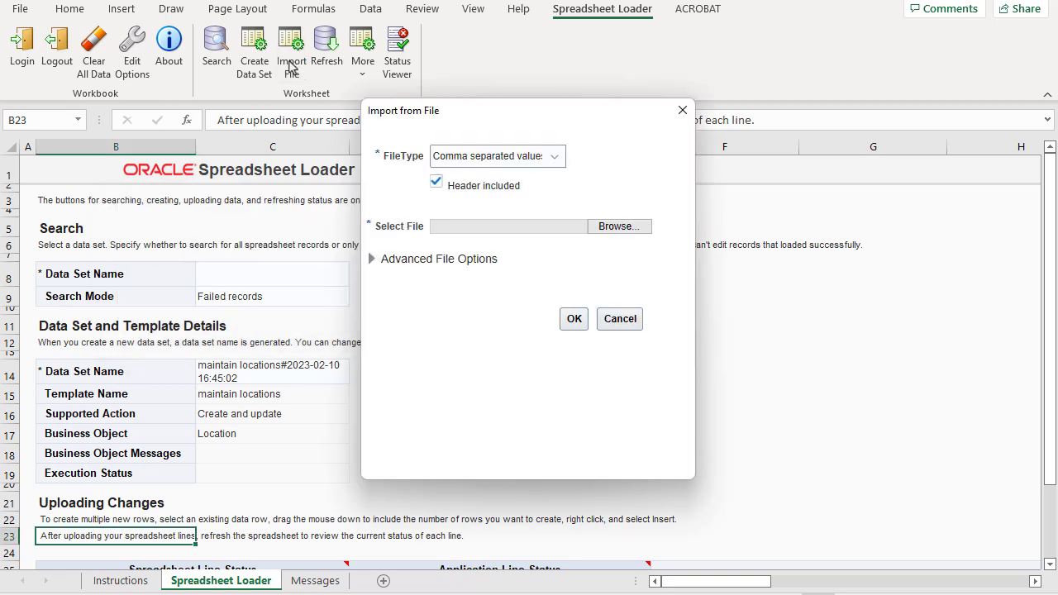
{"action": "left_click", "coordinate": [596, 228]}
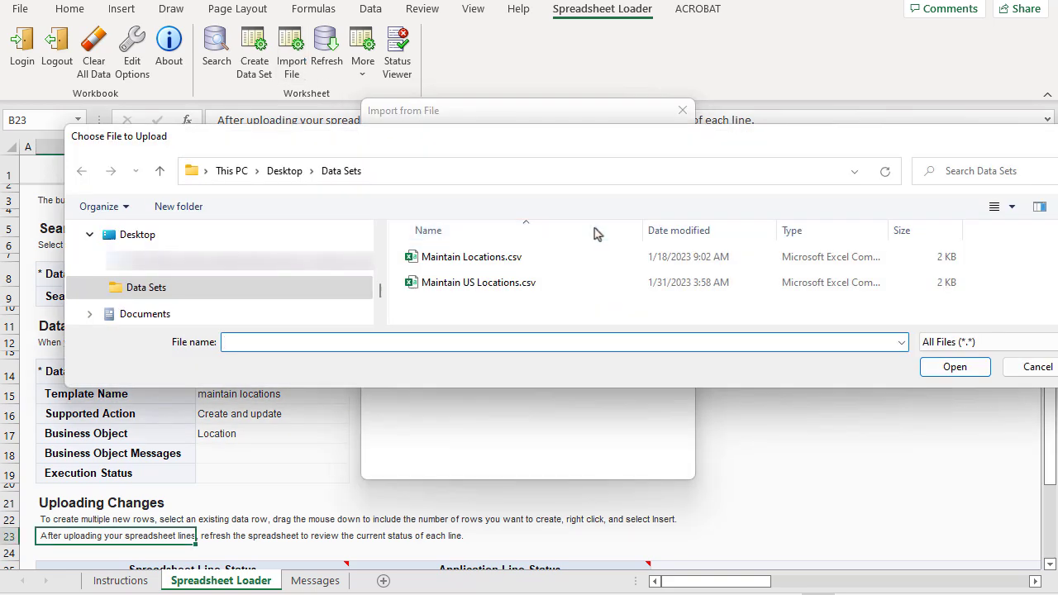
{"action": "double_click", "coordinate": [512, 262]}
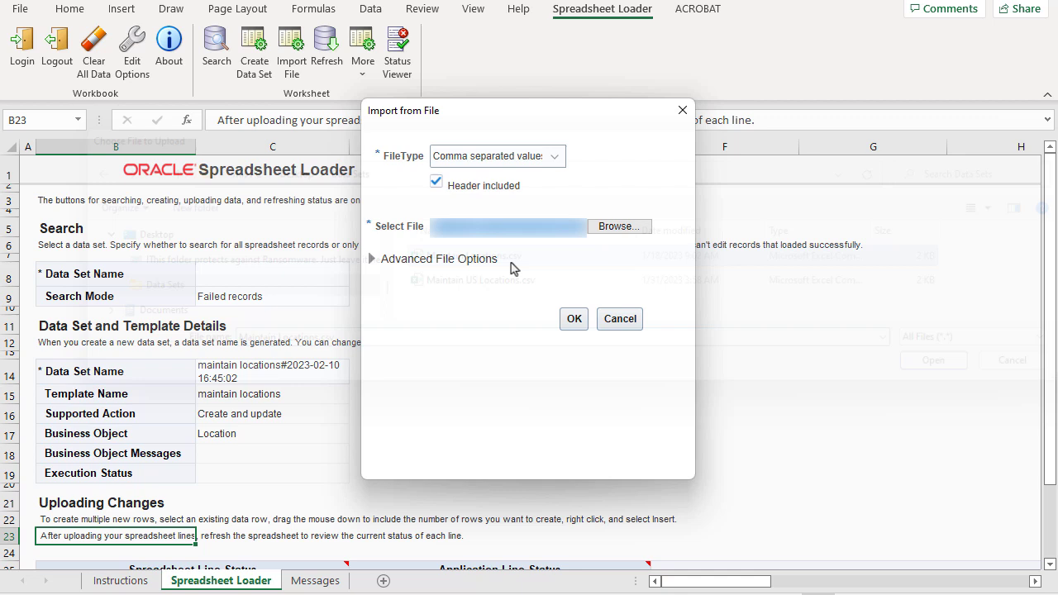
{"action": "left_click", "coordinate": [574, 318]}
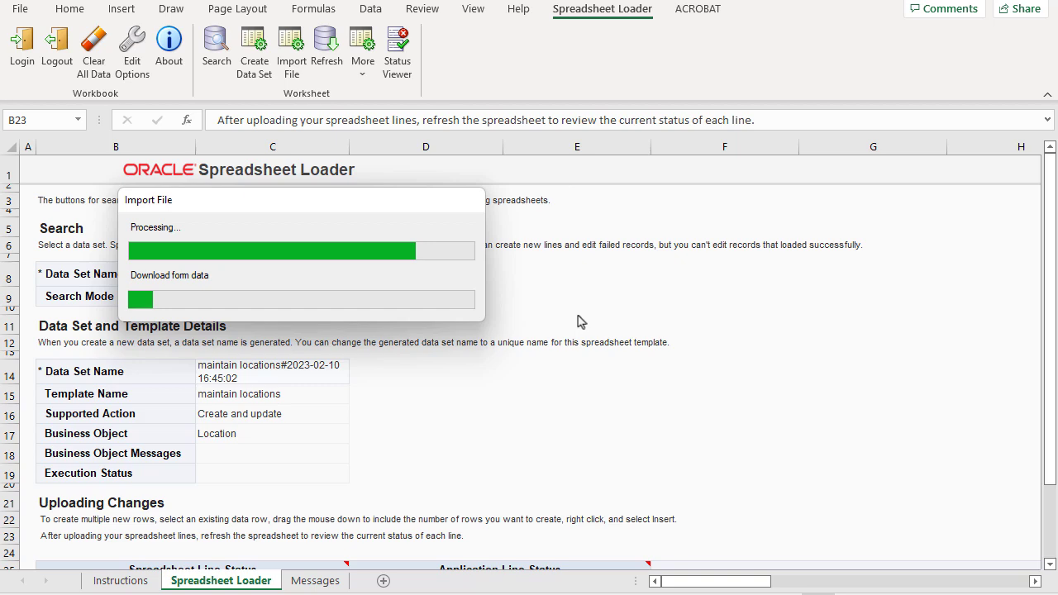
{"action": "scroll", "coordinate": [578, 318], "scroll_direction": "down", "scroll_amount": 5}
{"action": "scroll", "coordinate": [579, 317], "scroll_direction": "up", "scroll_amount": 5}
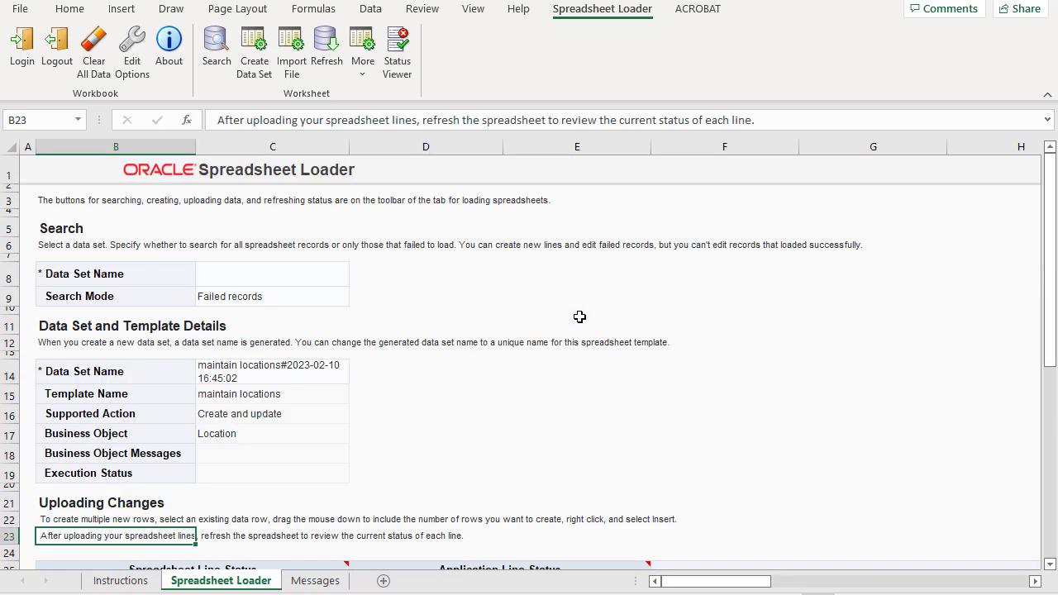
Step: Upload the imported location lines and acknowledge the load request
{"action": "left_click", "coordinate": [363, 66]}
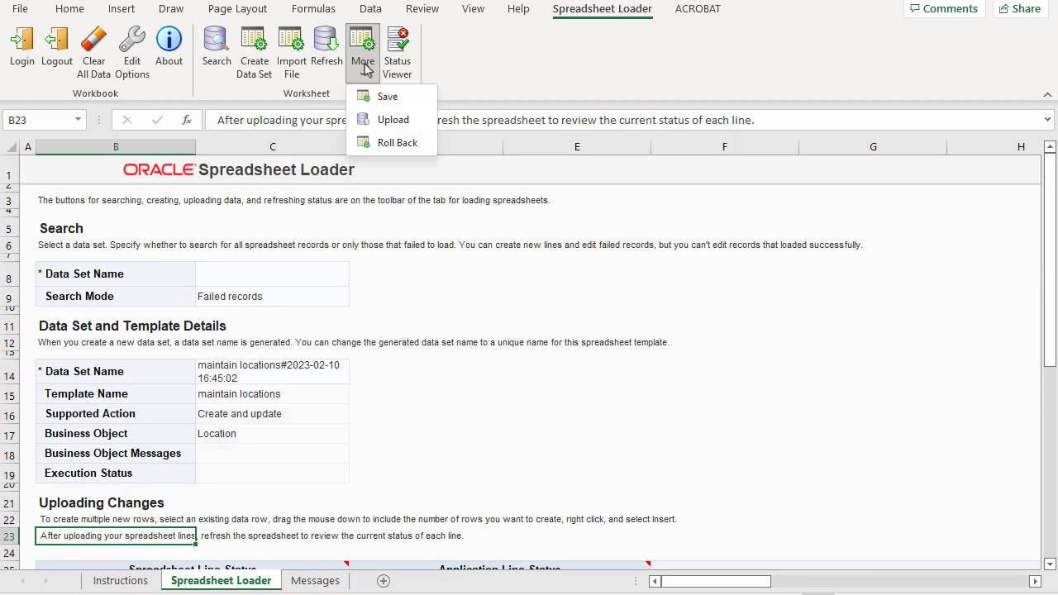
{"action": "left_click", "coordinate": [395, 119]}
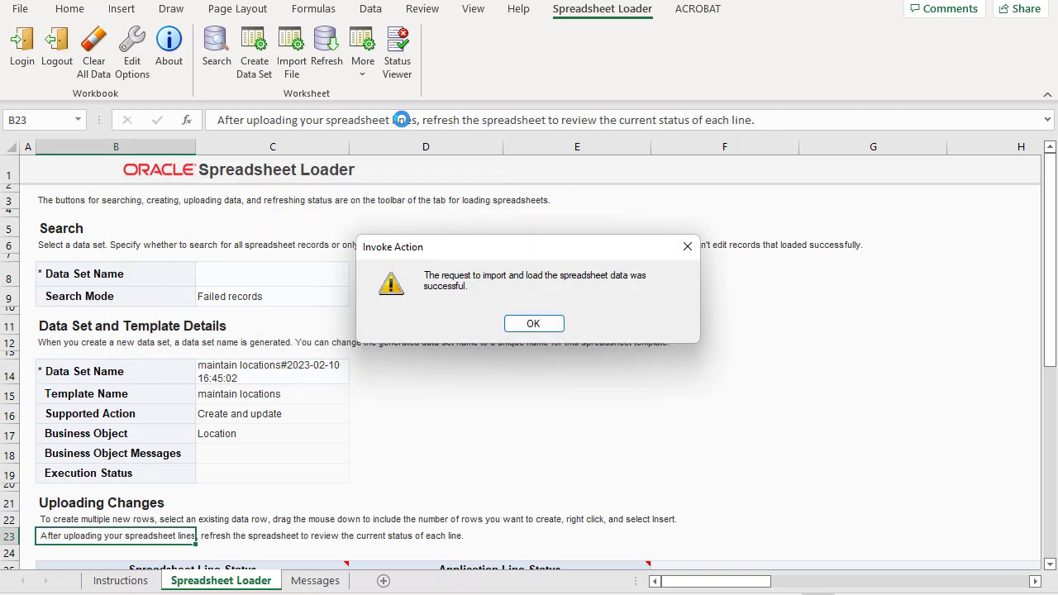
{"action": "left_click", "coordinate": [534, 324]}
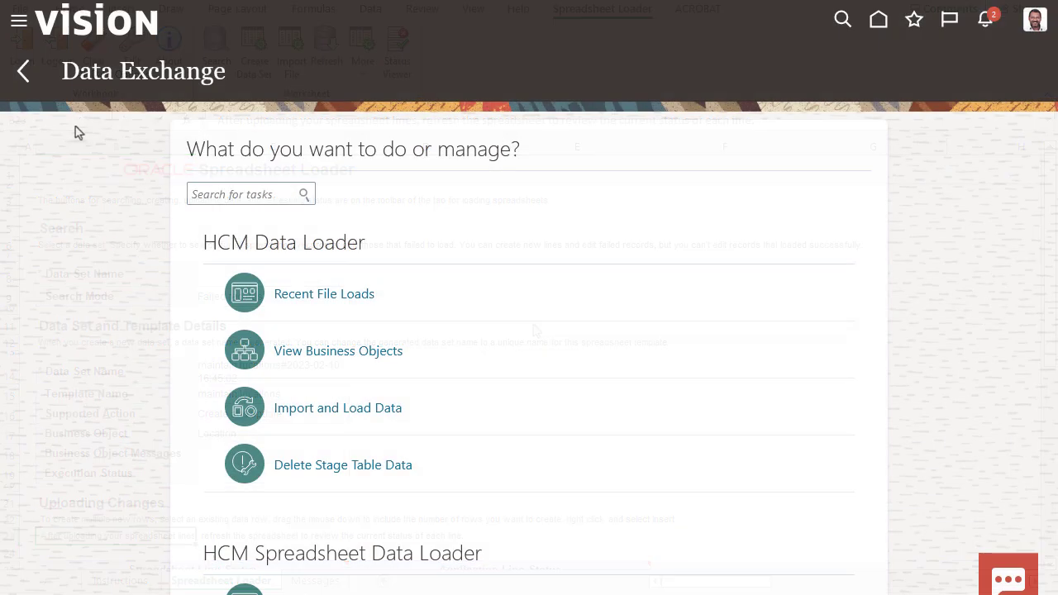
Step: Switch to Oracle Data Exchange, download the Maintain Locations template's CSV file from Run Spreadsheet Data Loader, and open it
{"action": "scroll", "coordinate": [73, 134], "scroll_direction": "down", "scroll_amount": 5}
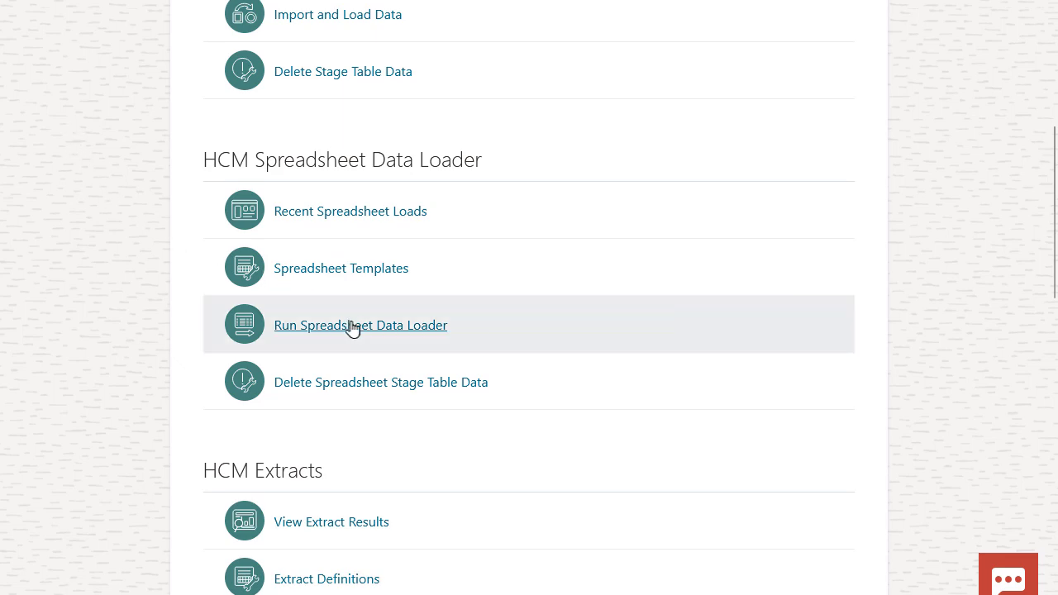
{"action": "left_click", "coordinate": [352, 326]}
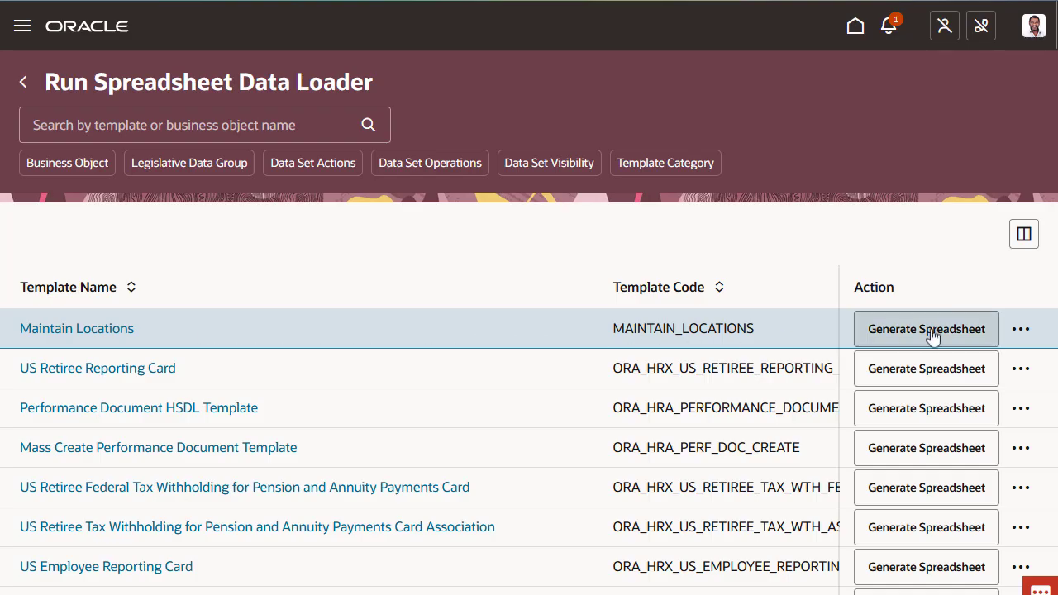
{"action": "left_click", "coordinate": [1016, 334]}
{"action": "left_click", "coordinate": [959, 380]}
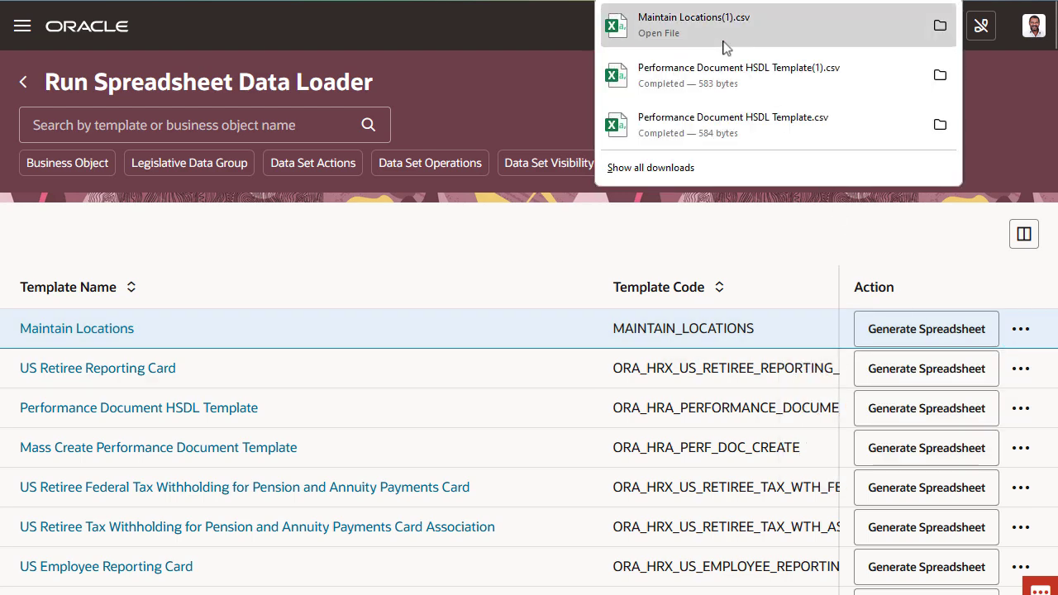
{"action": "left_click", "coordinate": [724, 46]}
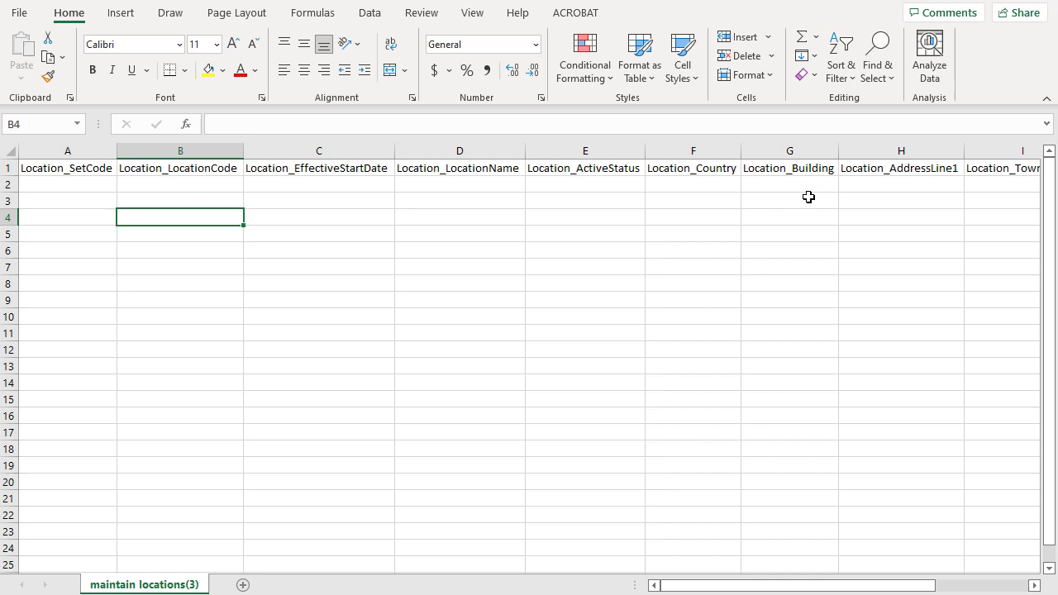